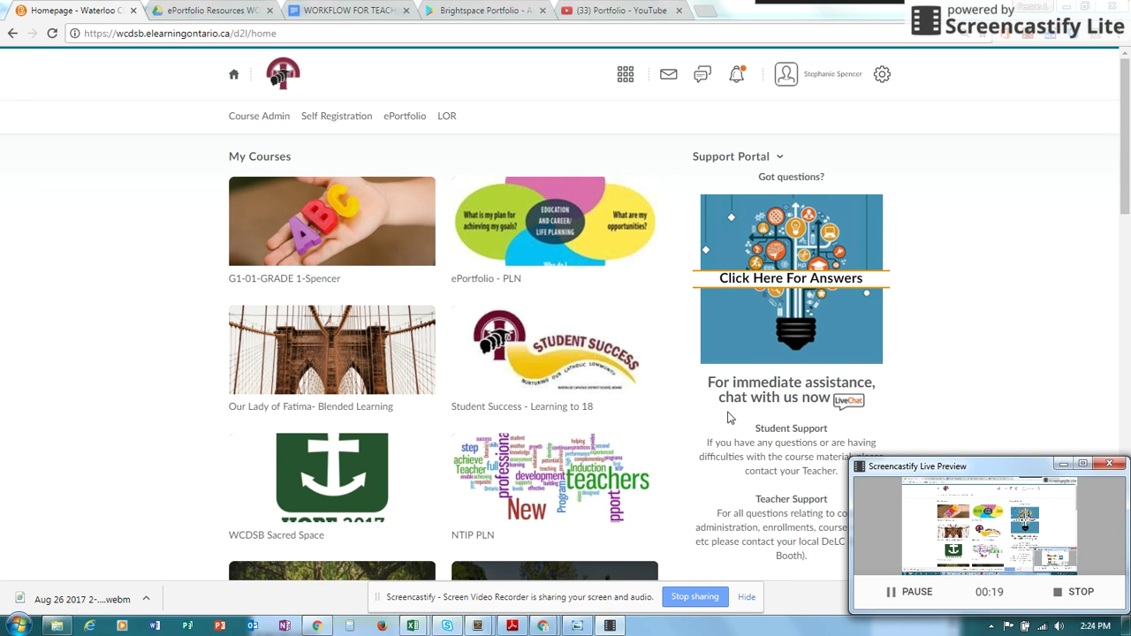
- Open the Grade 1 course's class portfolios and view the portfolio of the student with the yellow monster avatar
click(360, 230)
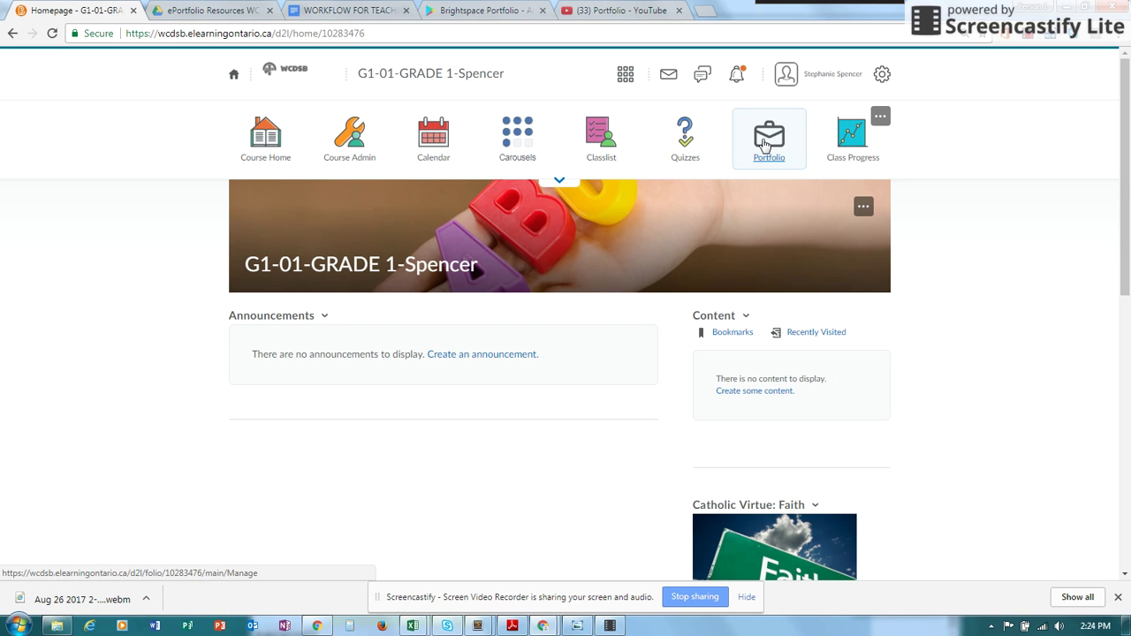
click(764, 144)
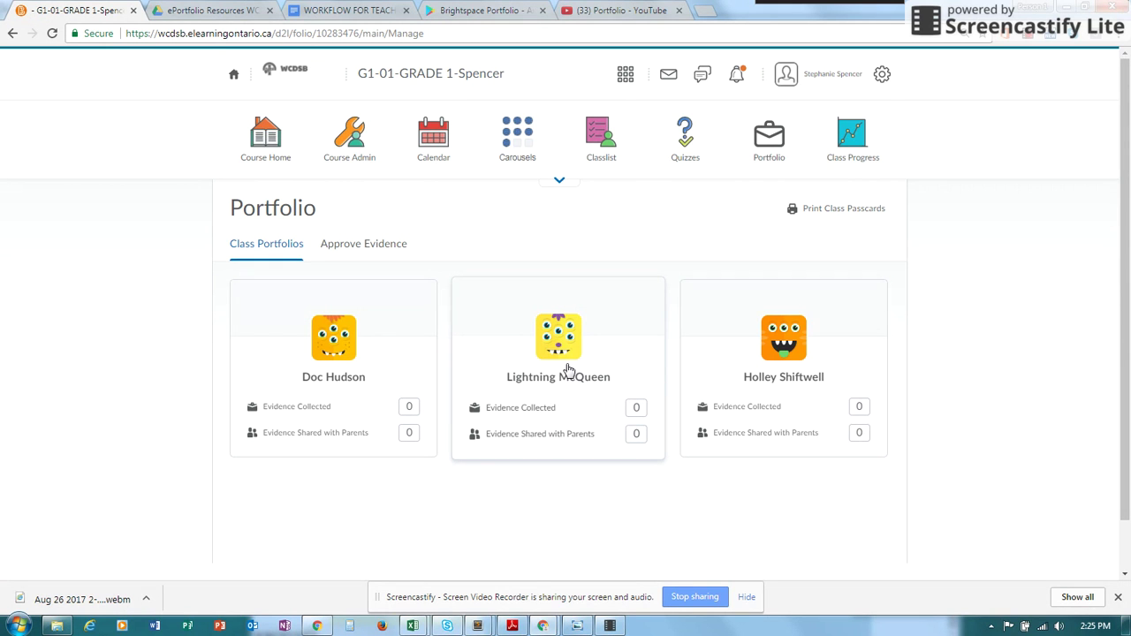
click(568, 369)
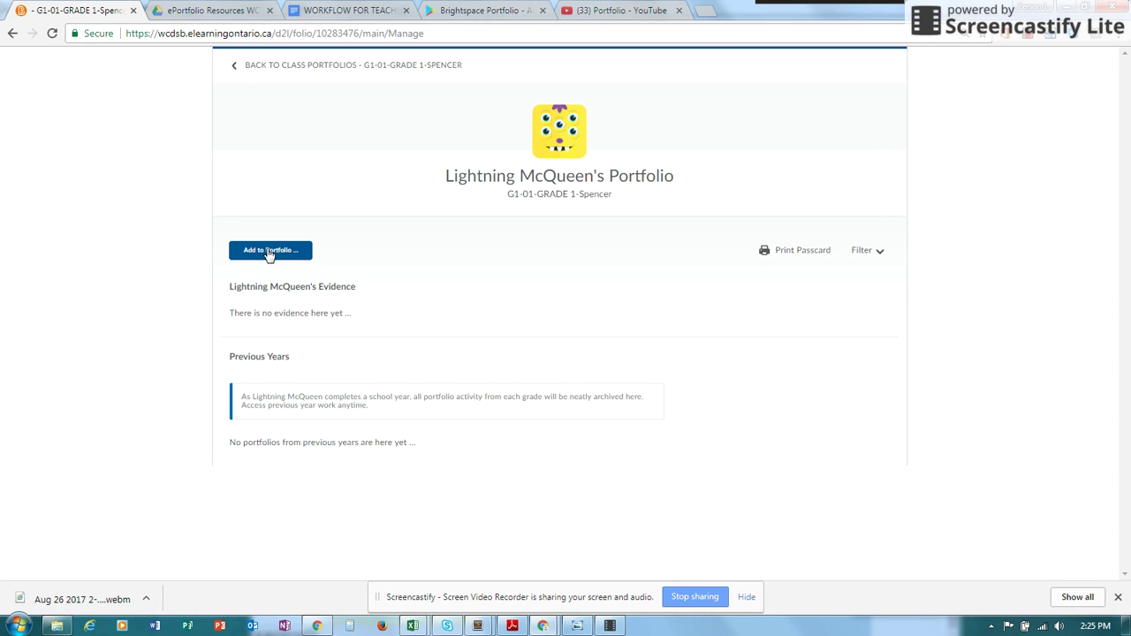
- Upload the image CameraOptionSphero (1) from the Downloads folder as evidence in the student's portfolio
click(269, 252)
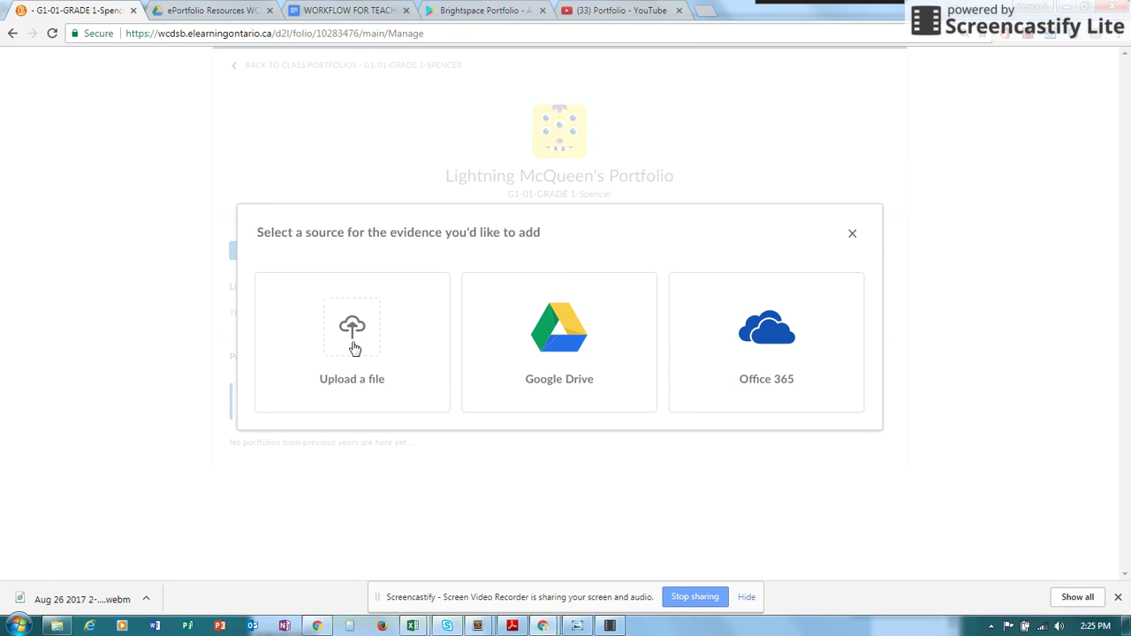
click(354, 349)
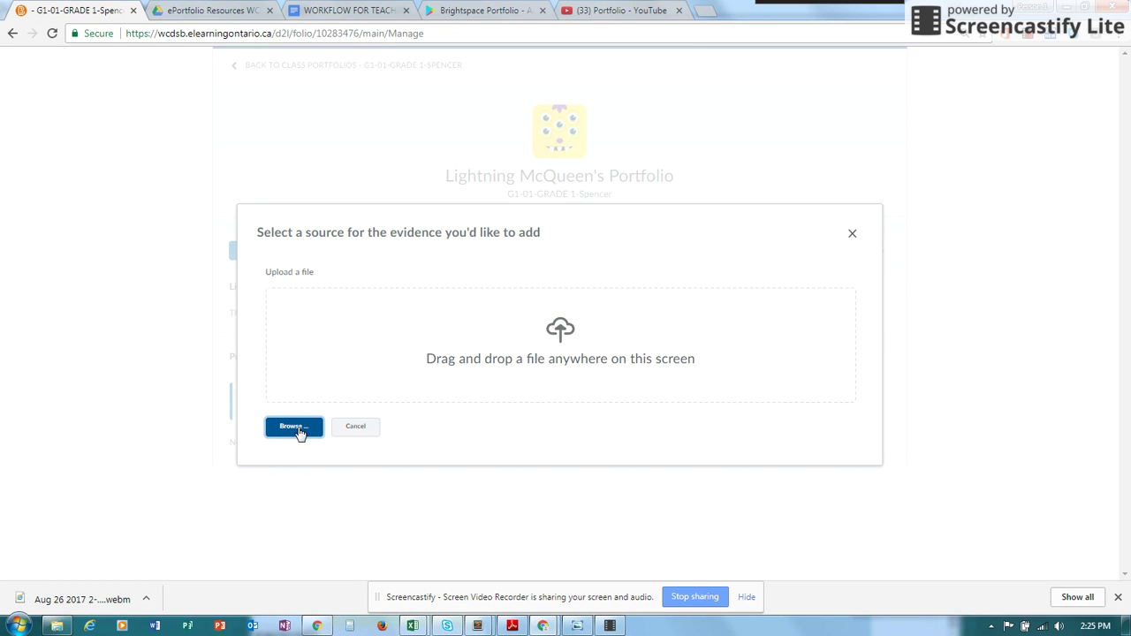
click(299, 430)
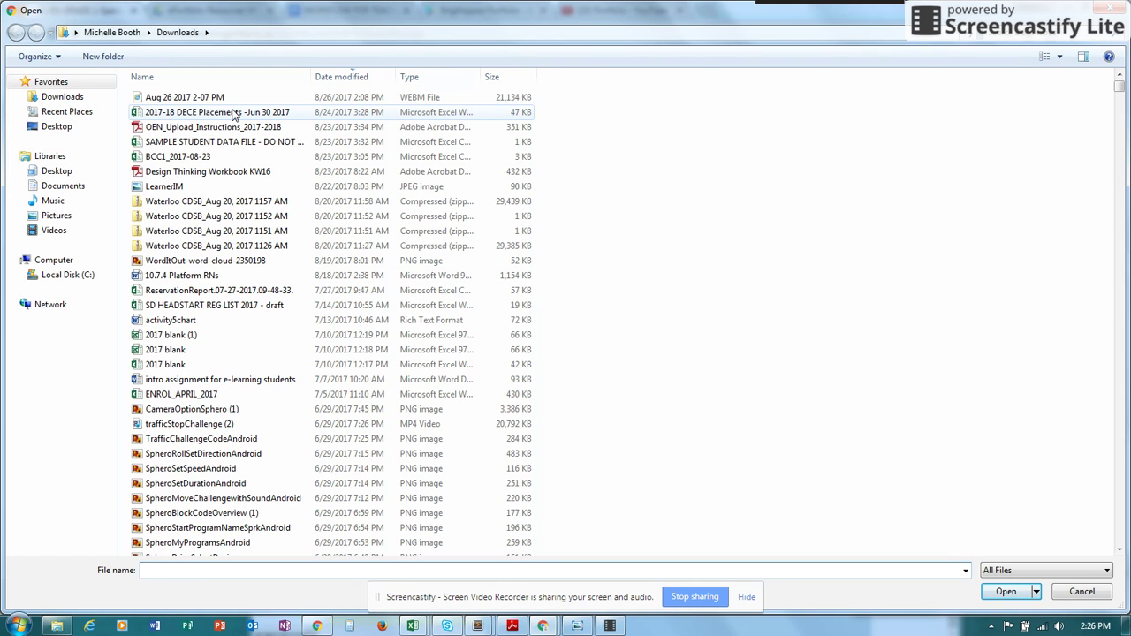
click(202, 412)
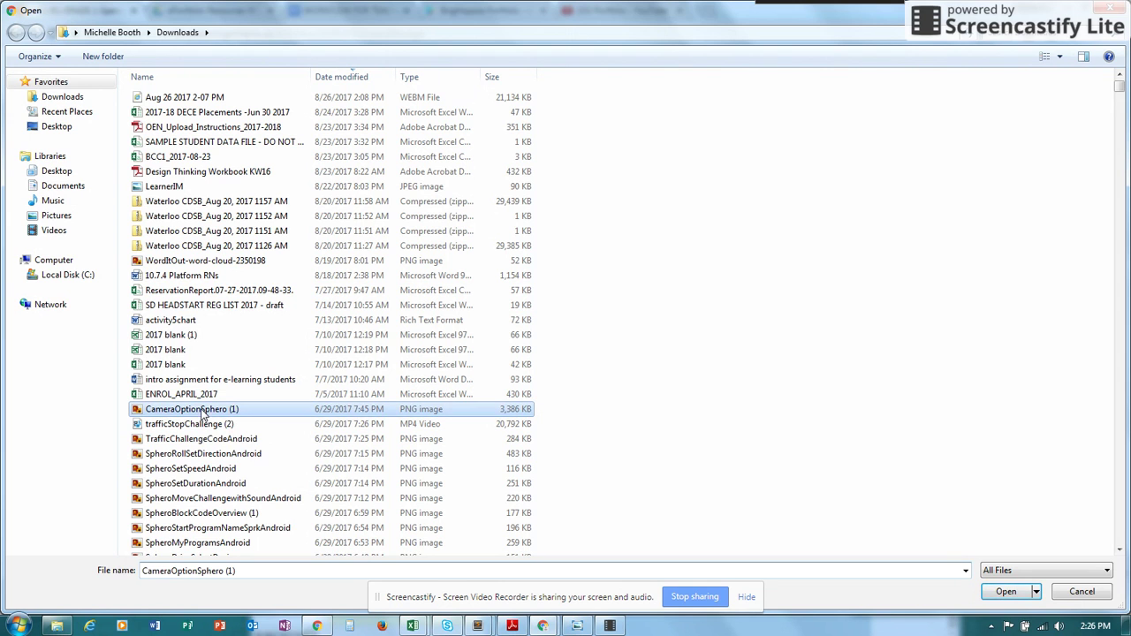
click(1005, 591)
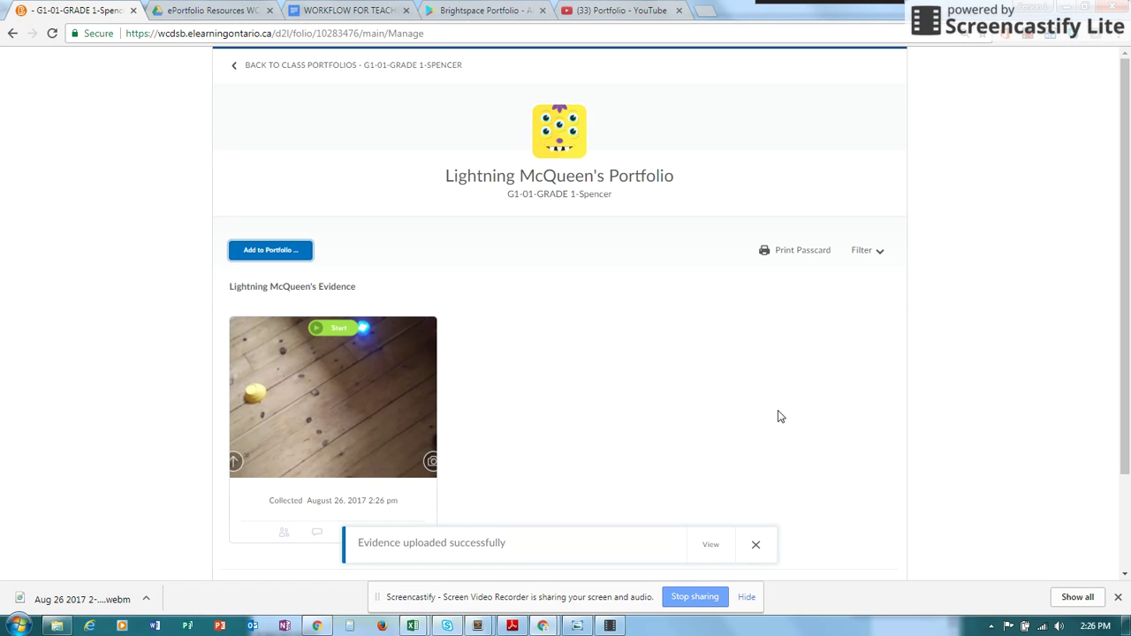
- Search Google Drive for "robotics" and add the first Lego Robotics Scope document to the portfolio as evidence
mouse_move(391, 386)
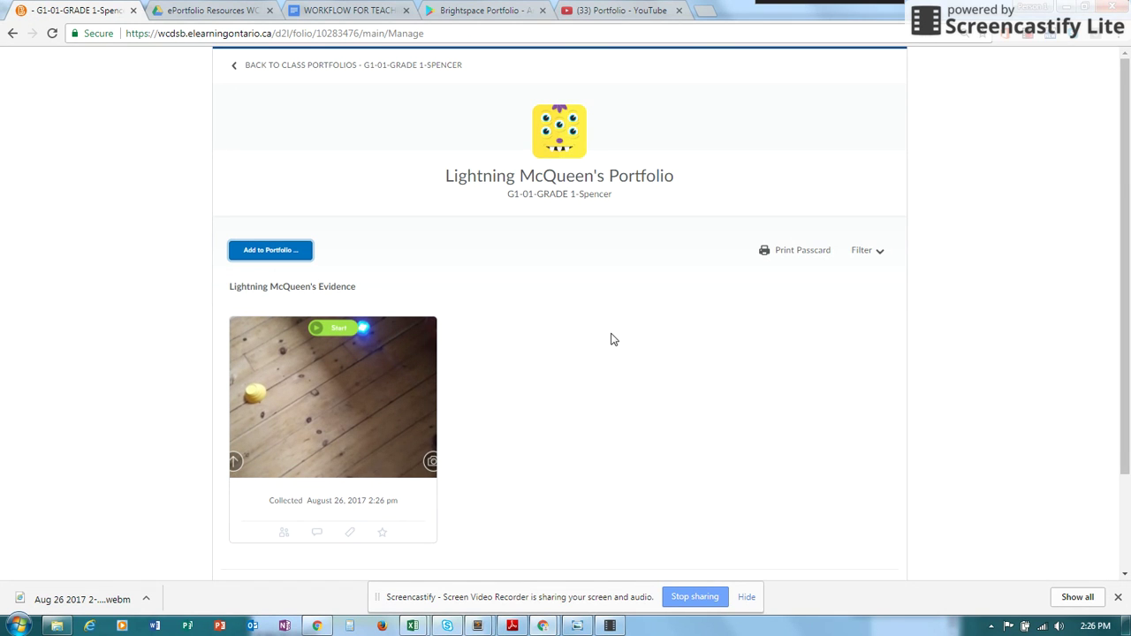
click(285, 253)
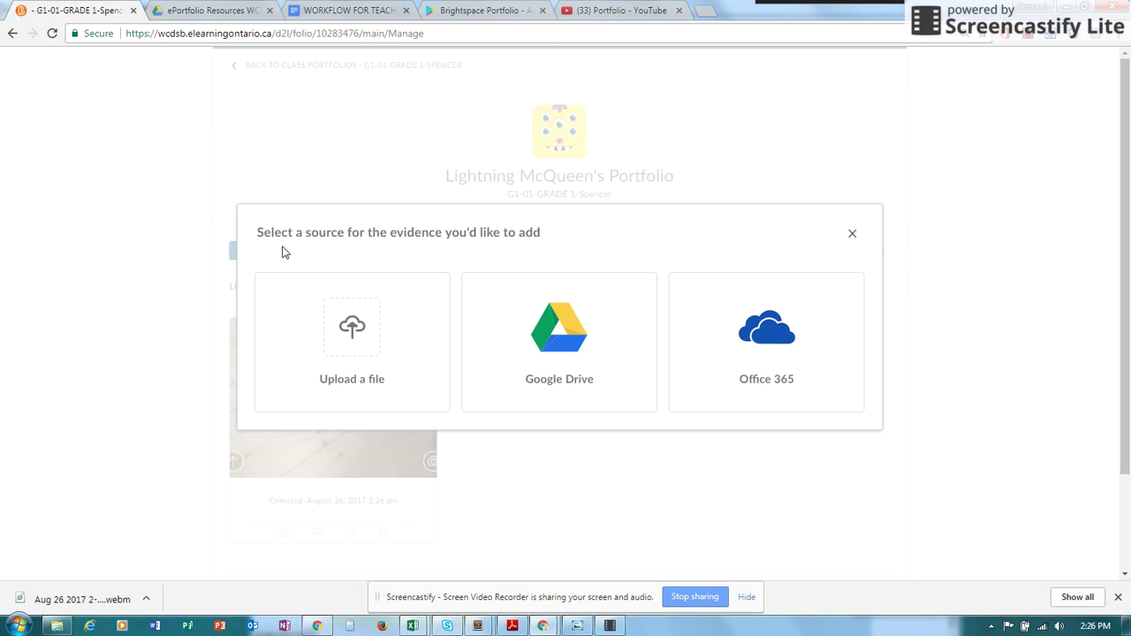
click(558, 355)
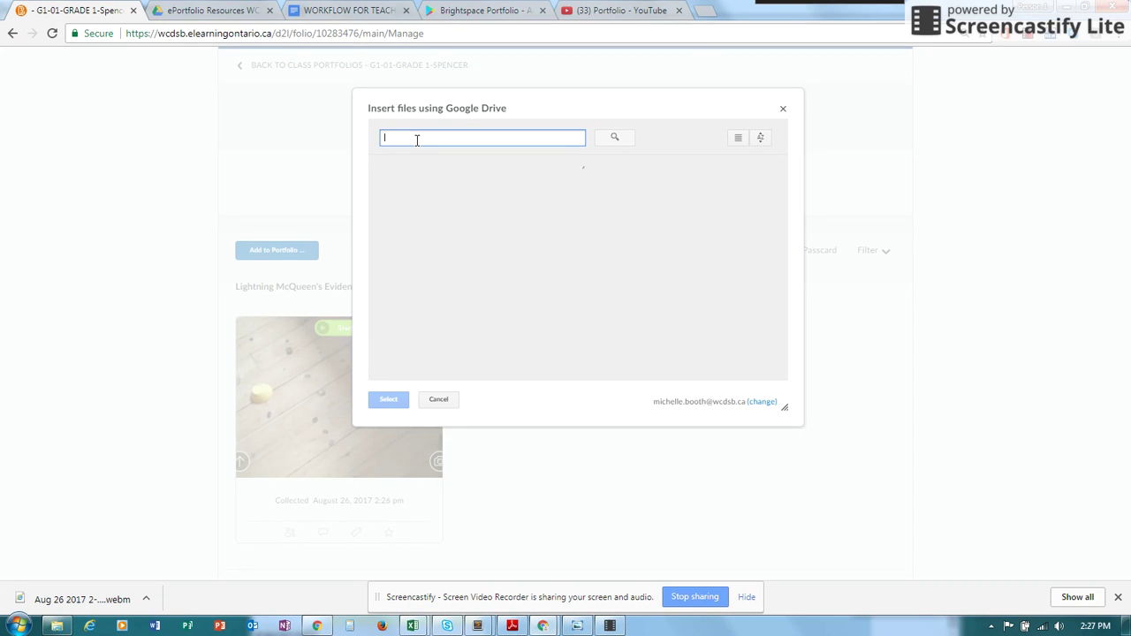
text(rob)
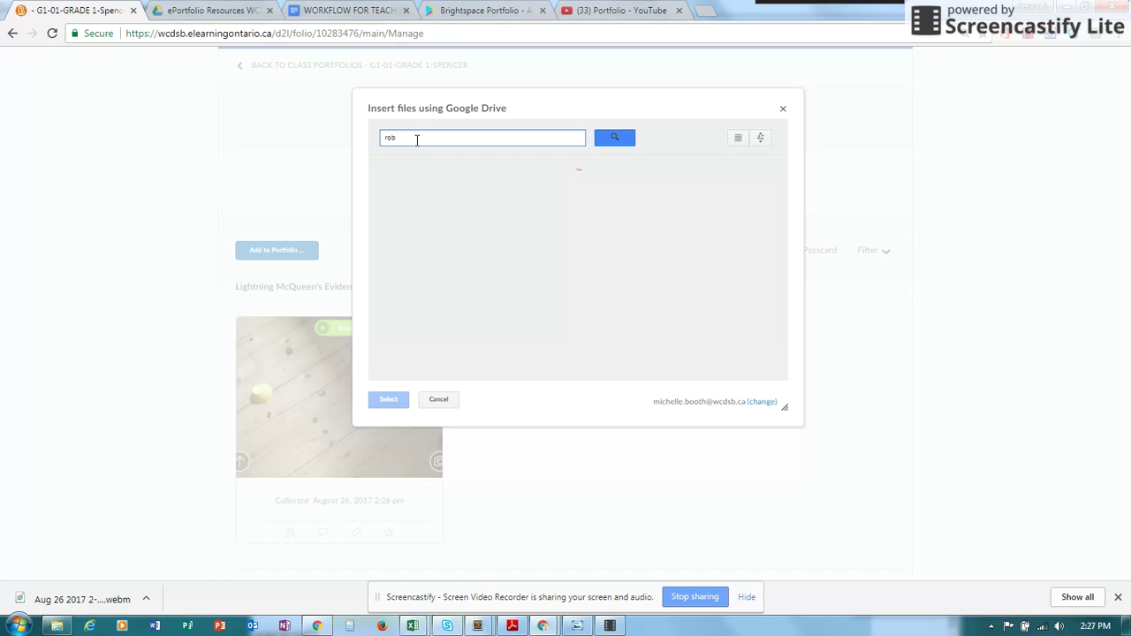
text(otics)
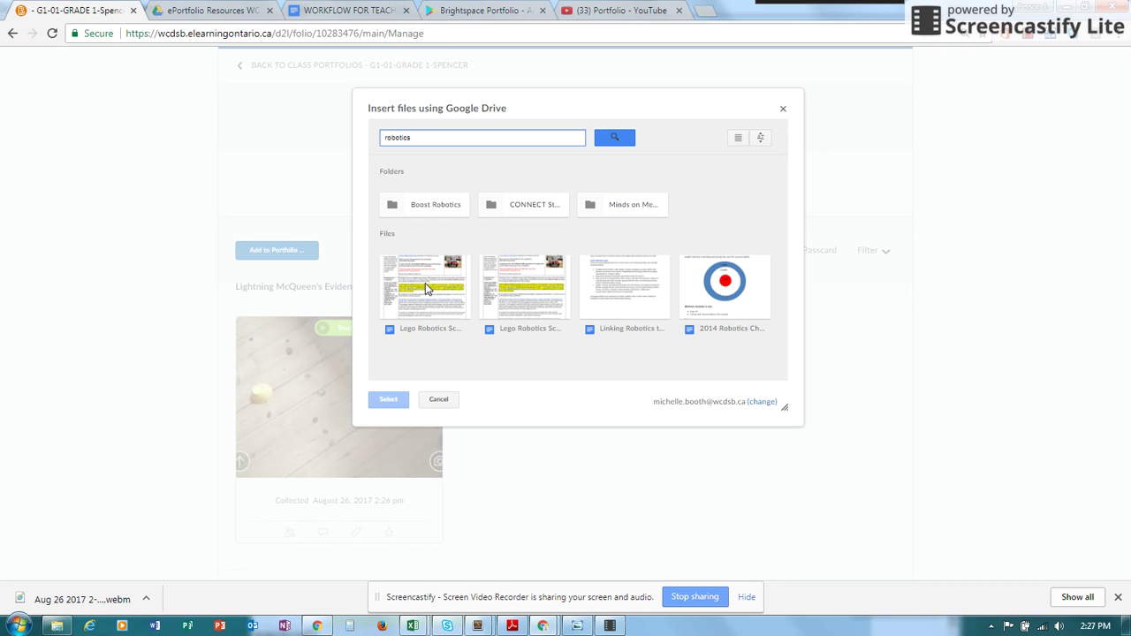
click(425, 287)
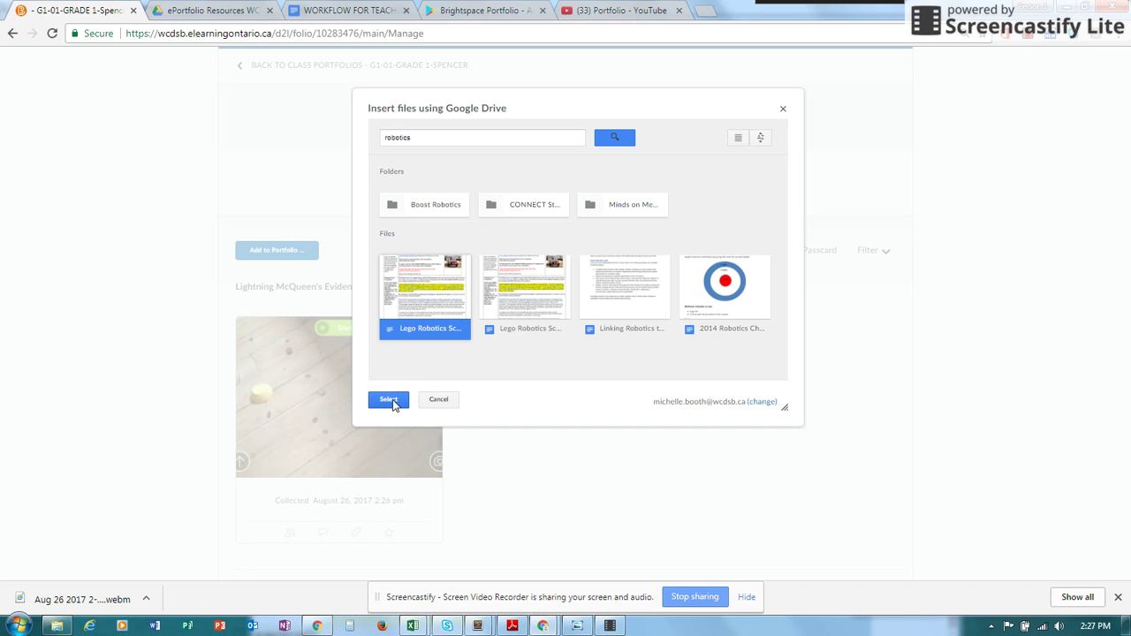
click(389, 400)
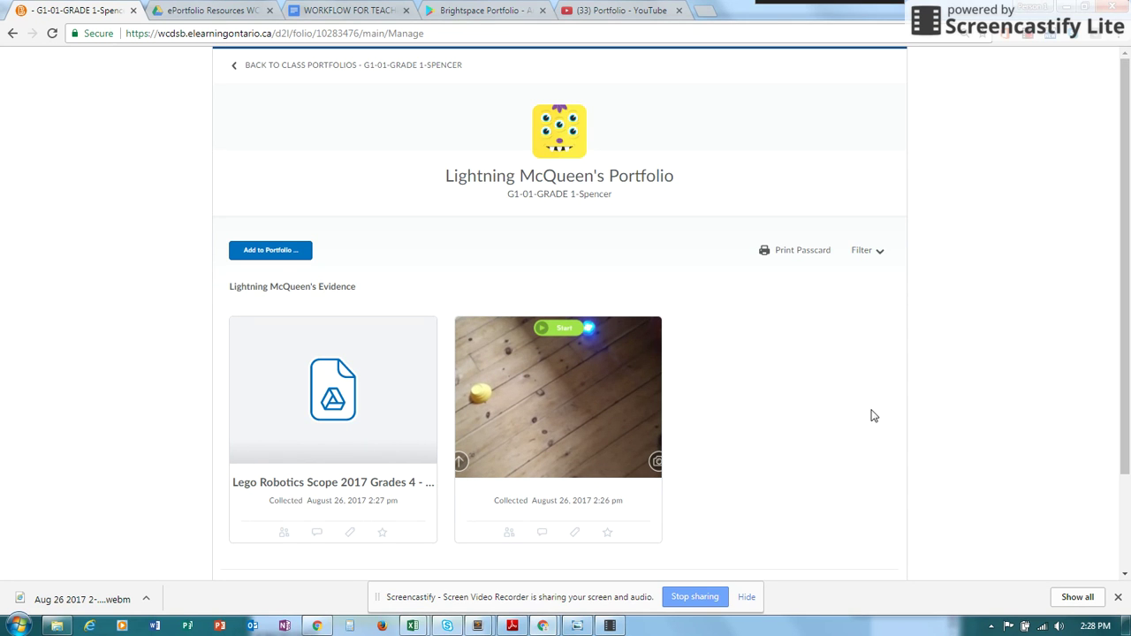
- Spotlight the uploaded wooden-floor image in the portfolio and open its evidence details
drag(1126, 319, 1124, 398)
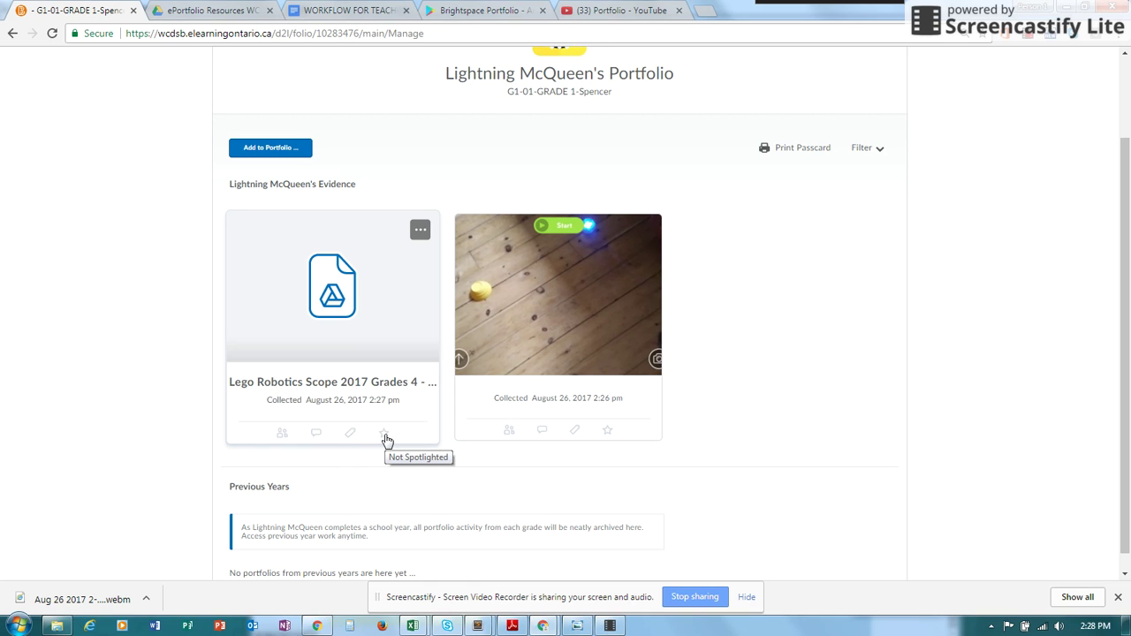
click(610, 435)
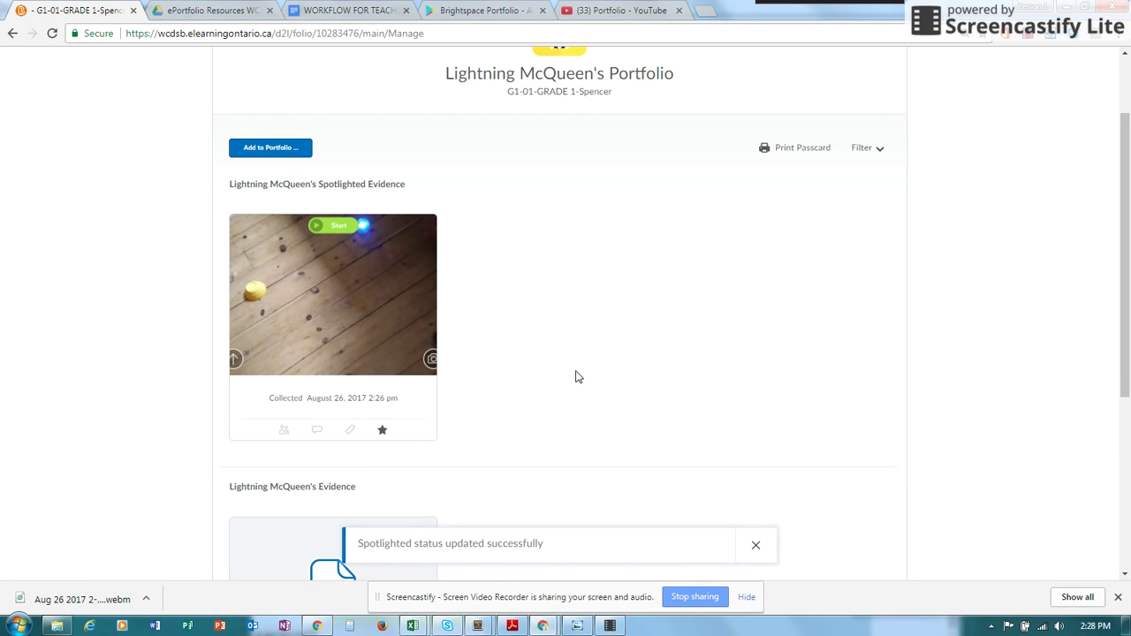
click(350, 434)
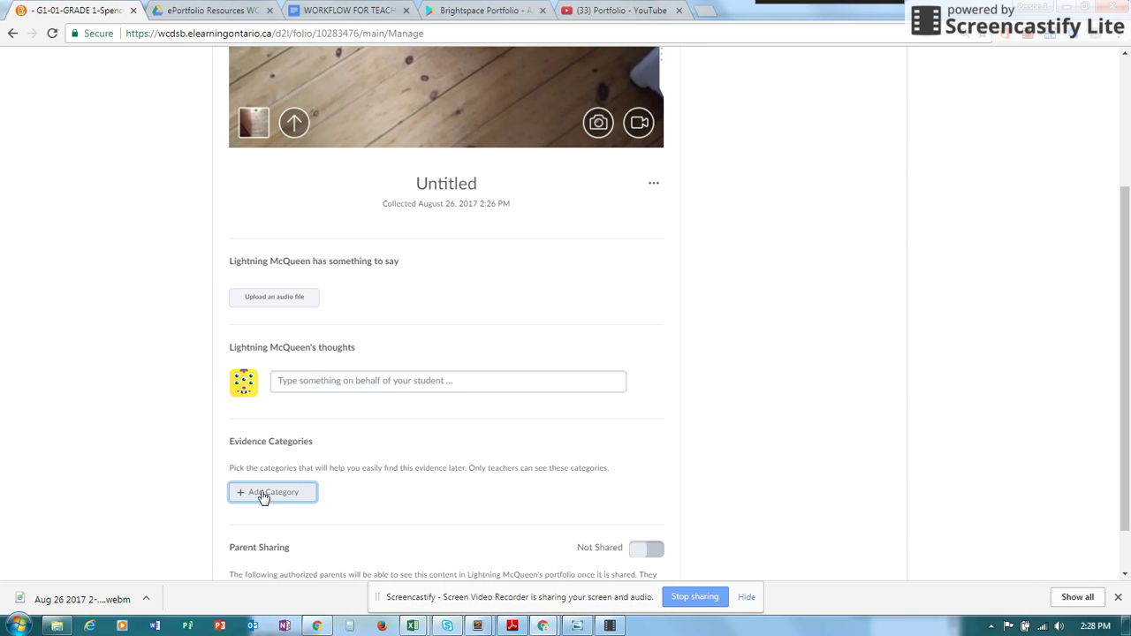
- Assign the categories Robotics and Problem Solving and Innovating to the image evidence and turn on parent sharing
click(259, 501)
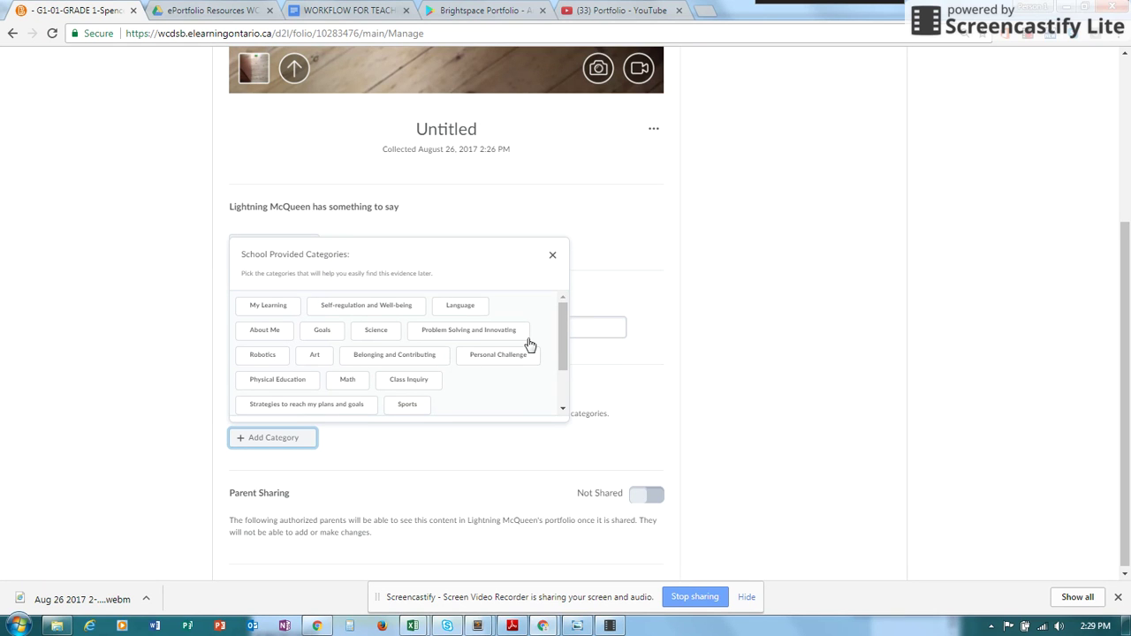
drag(562, 320, 563, 331)
scroll(564, 331, down, 1)
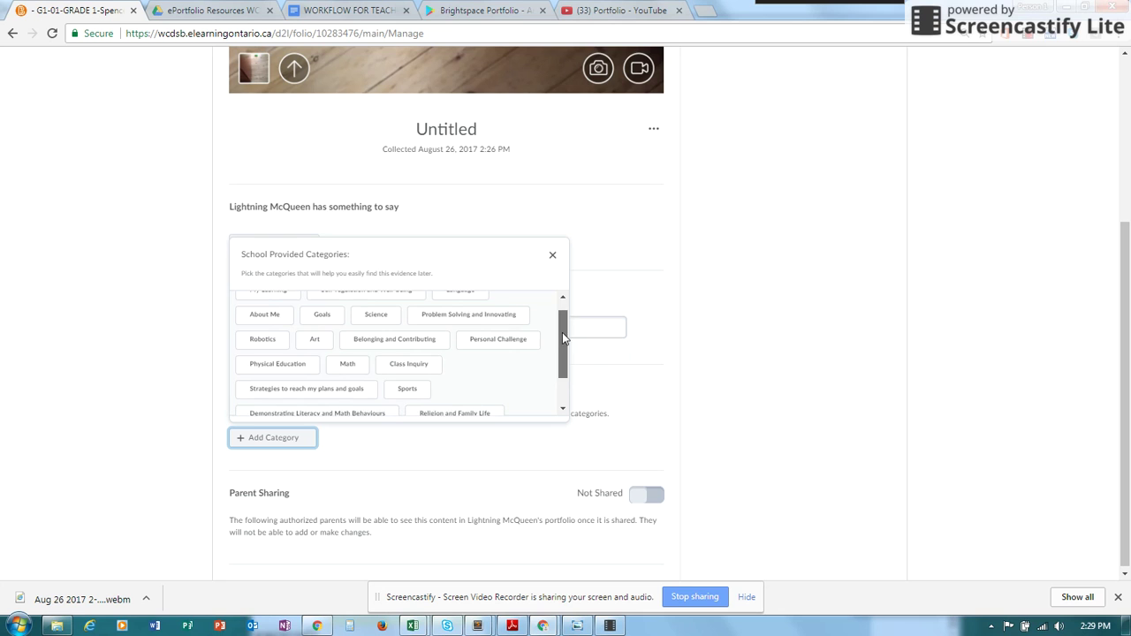
click(264, 335)
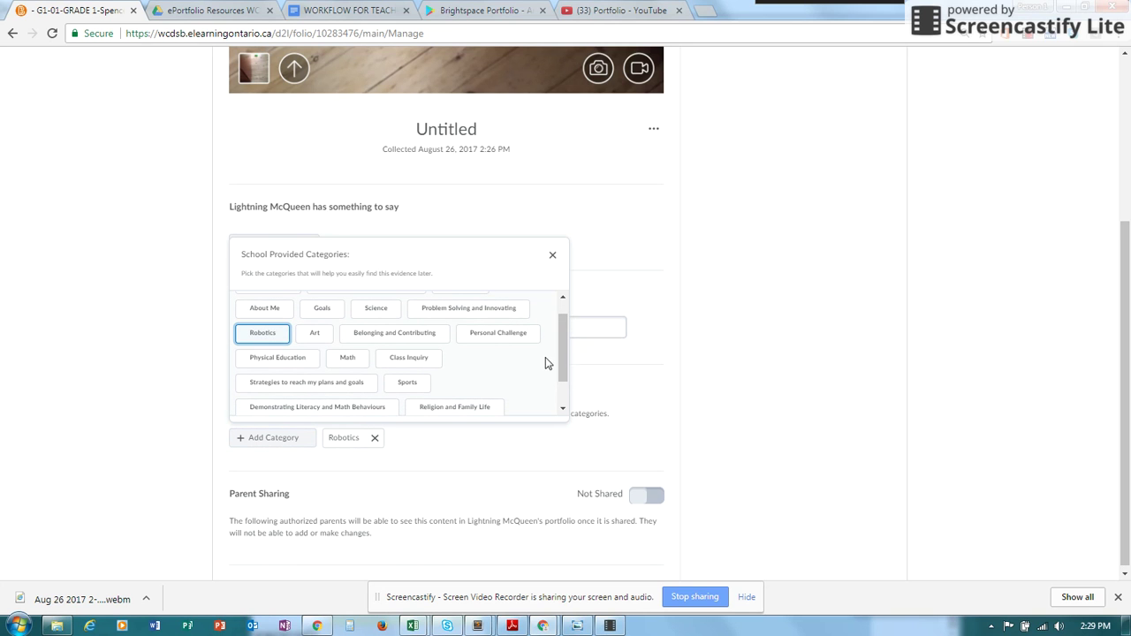
click(486, 311)
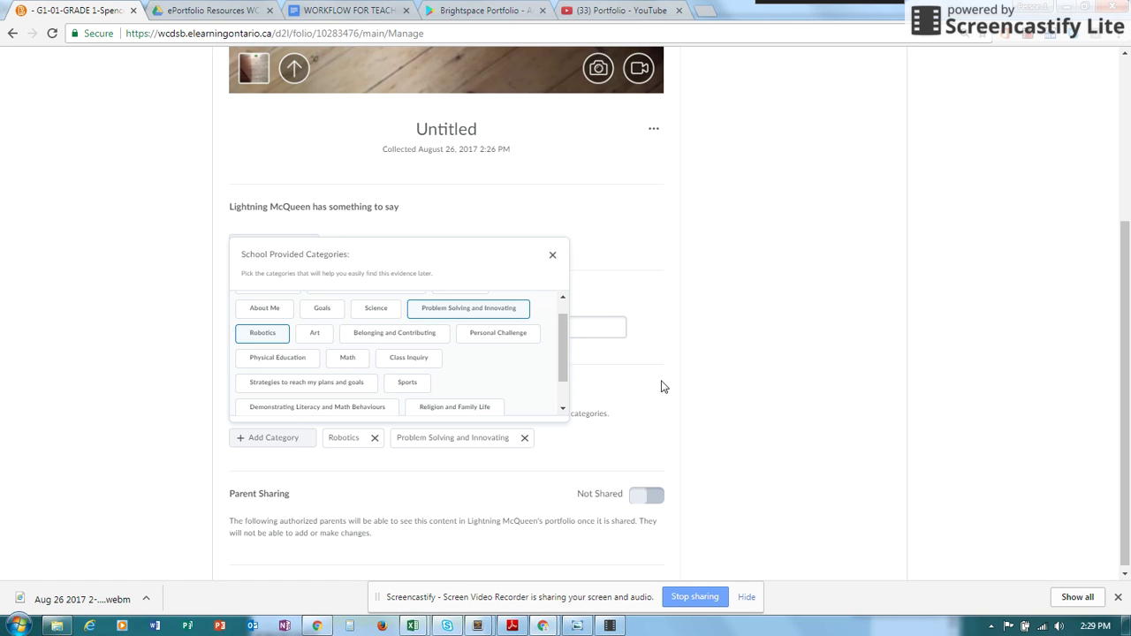
click(552, 255)
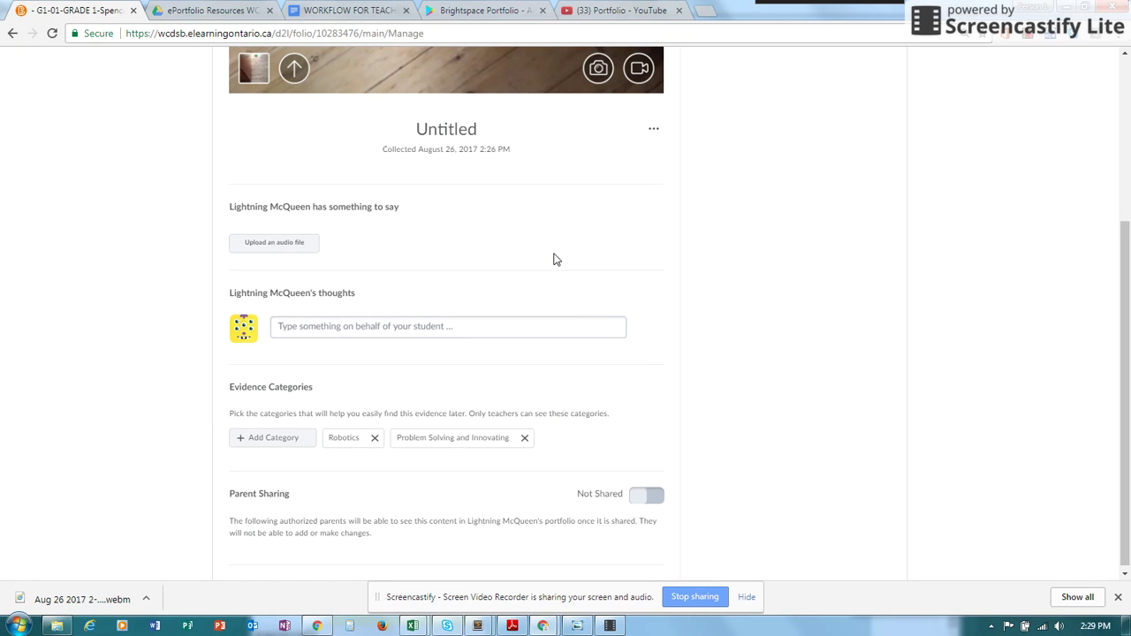
drag(1122, 409, 1122, 412)
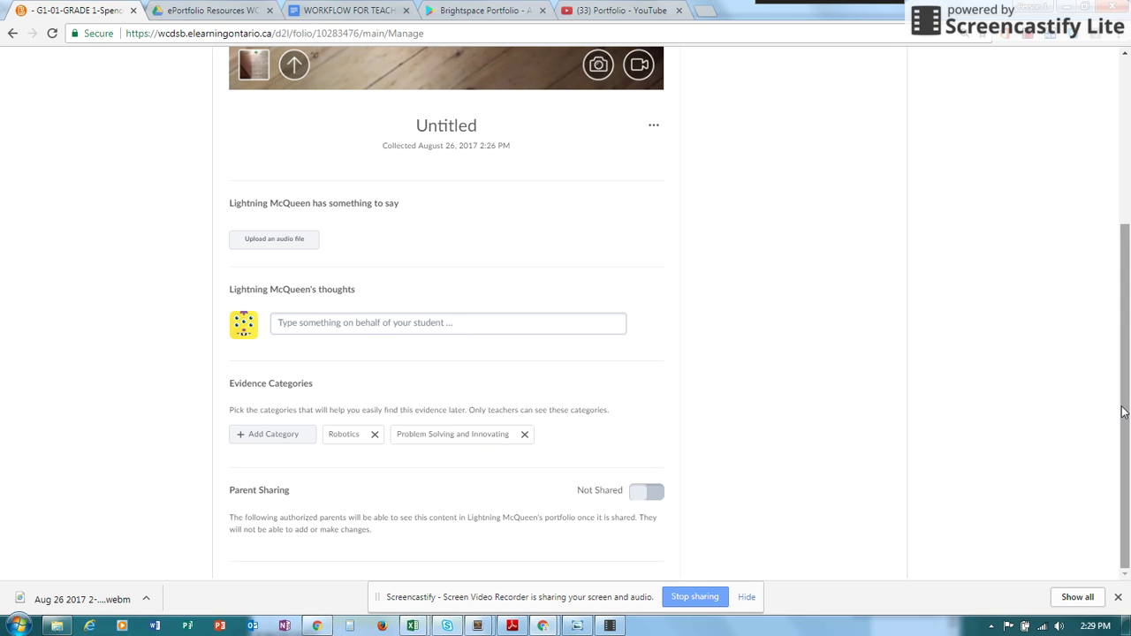
click(657, 500)
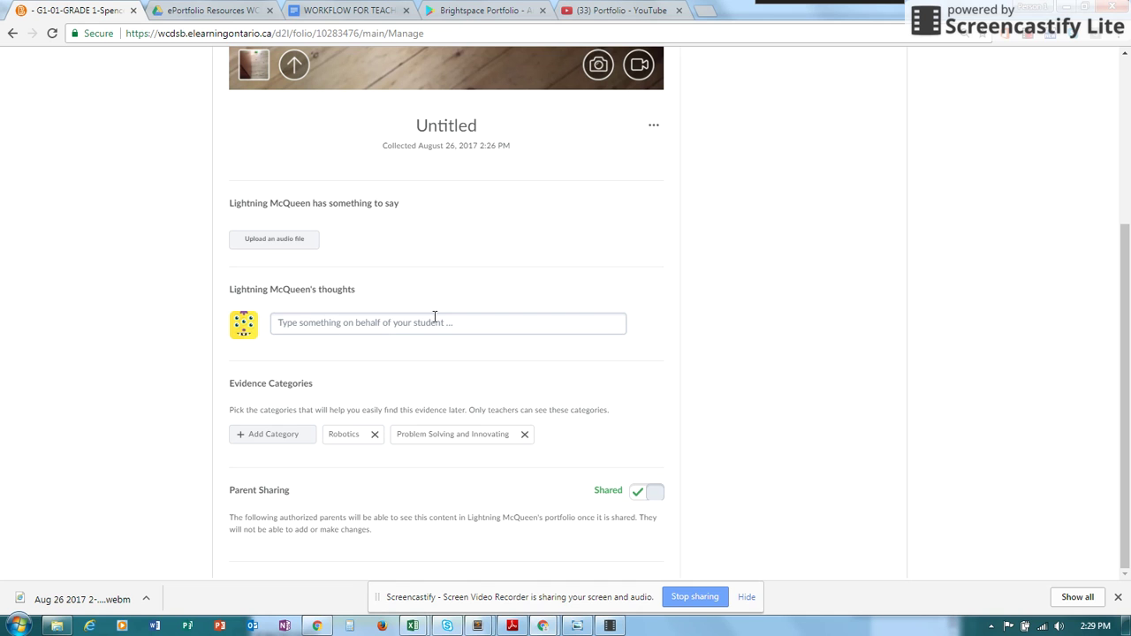
- Title the untitled image evidence "Sphero Robot" and save the title
drag(1128, 380, 1113, 266)
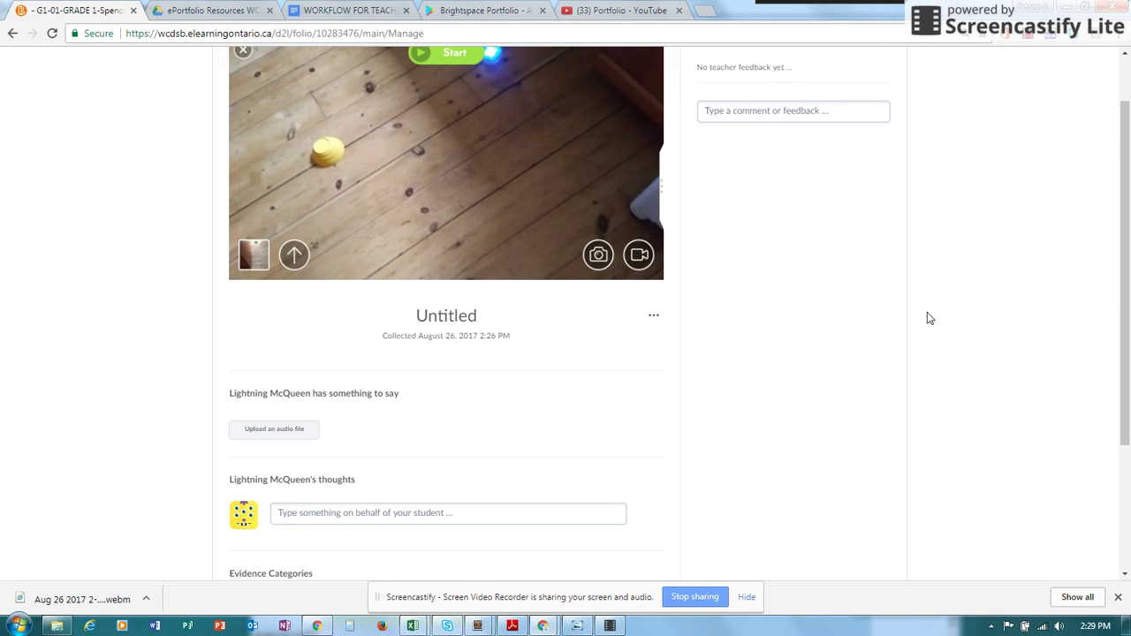
click(451, 315)
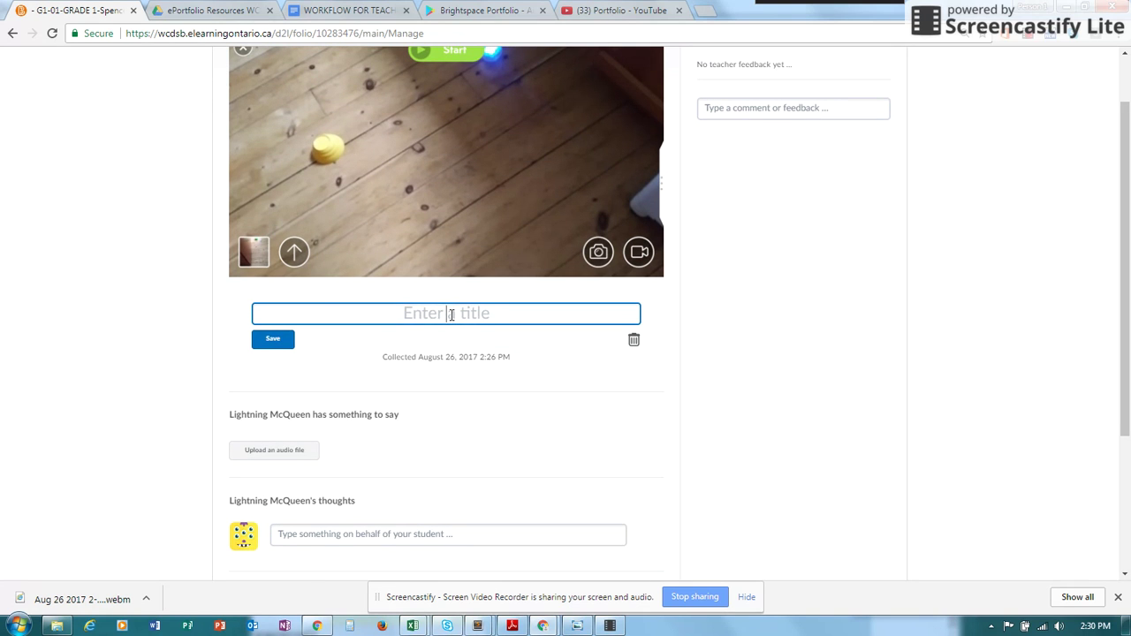
text(Sphero)
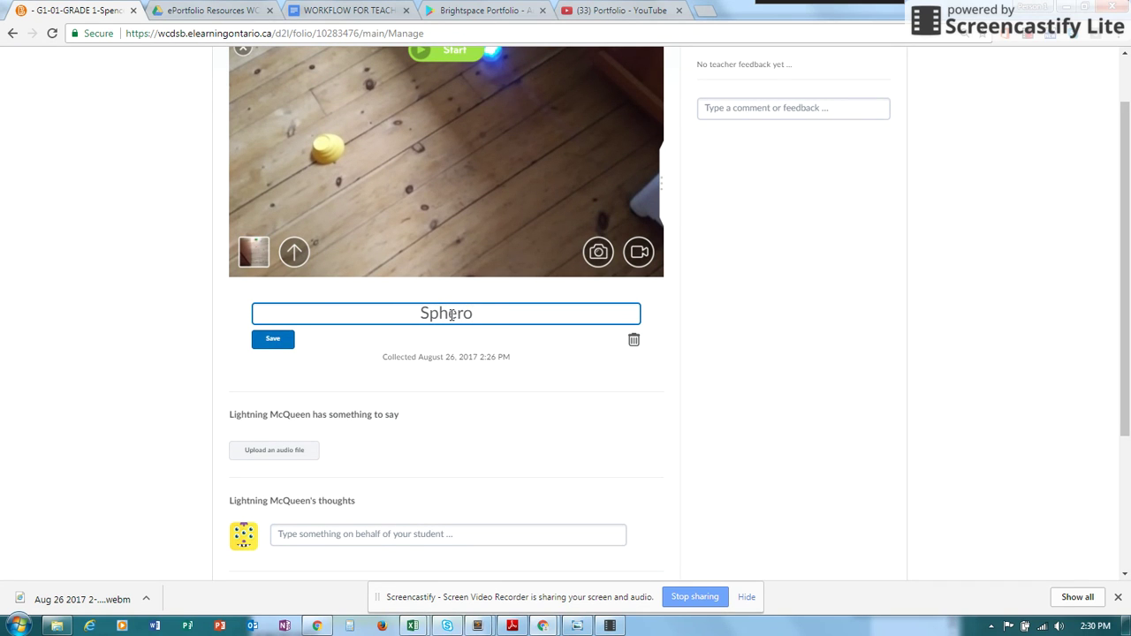
text( Robot)
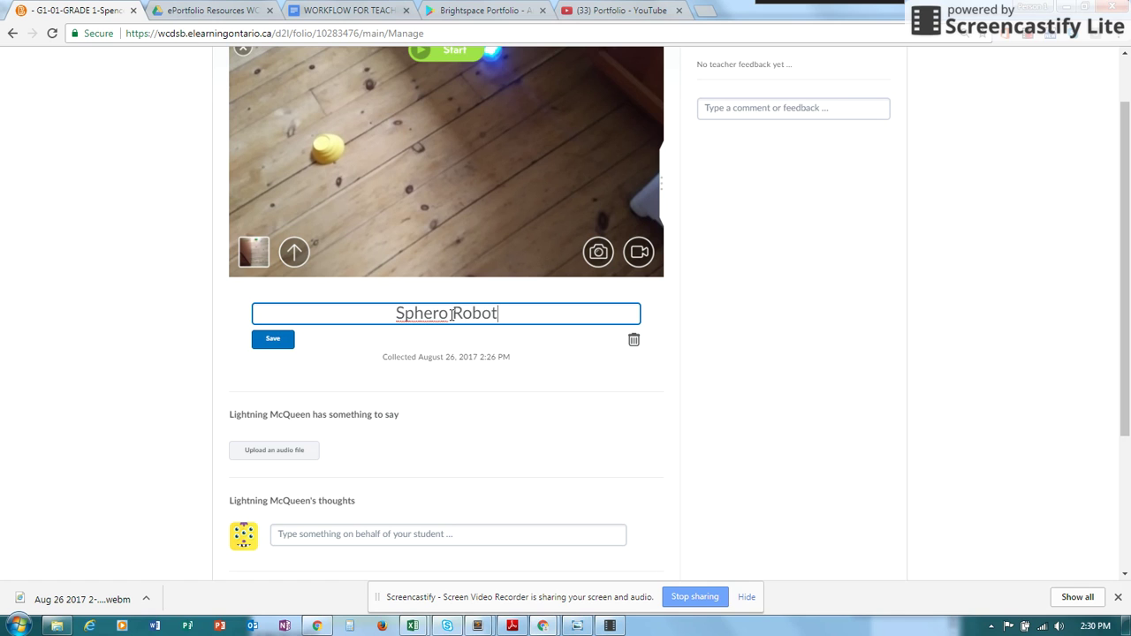
click(270, 344)
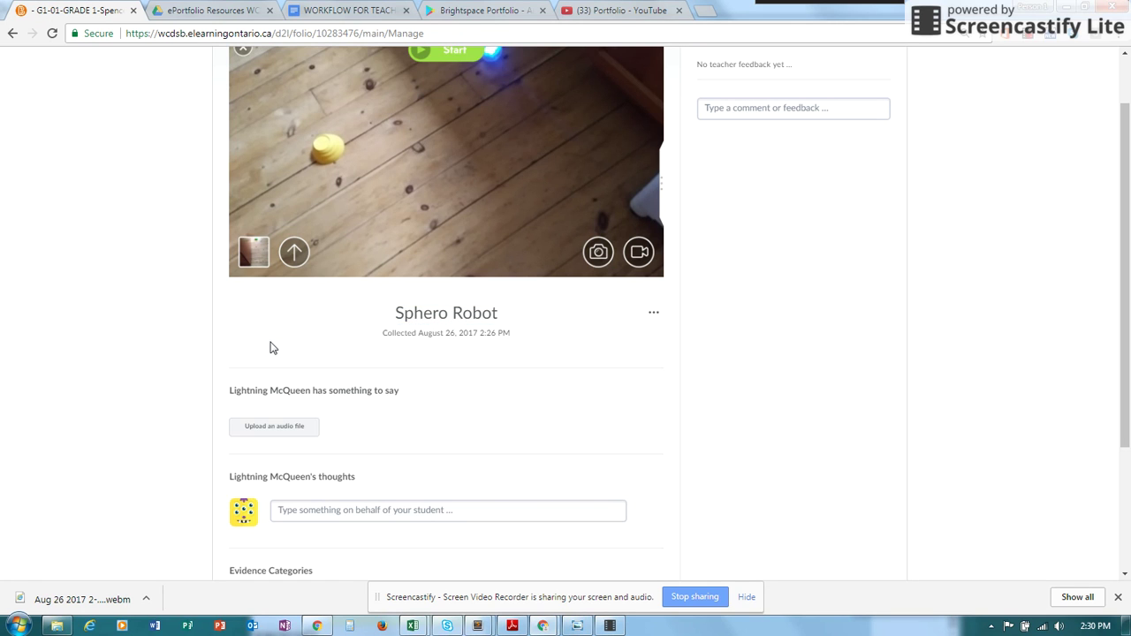
- Return to the student's portfolio and review the spotlighted and remaining evidence
drag(1123, 342, 1113, 256)
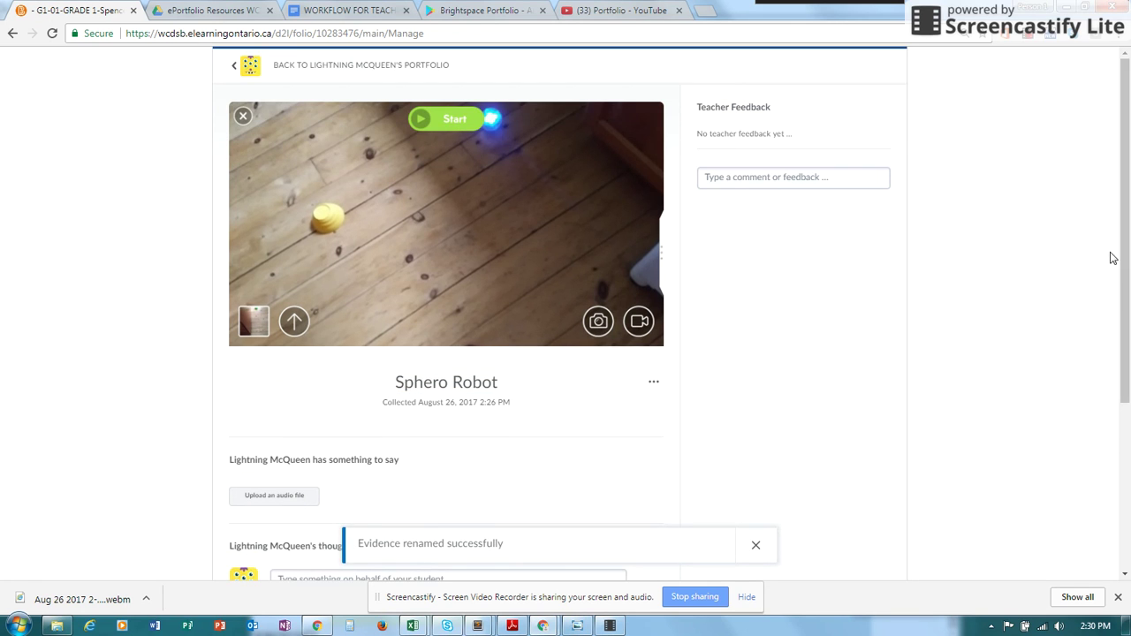
click(235, 67)
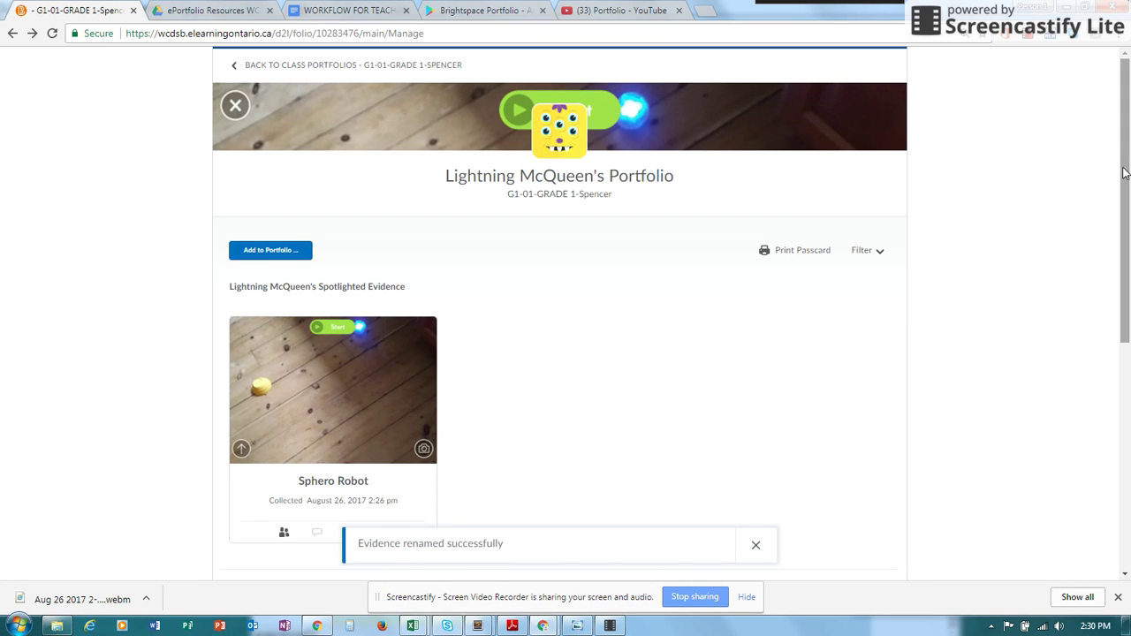
drag(1127, 180, 1108, 278)
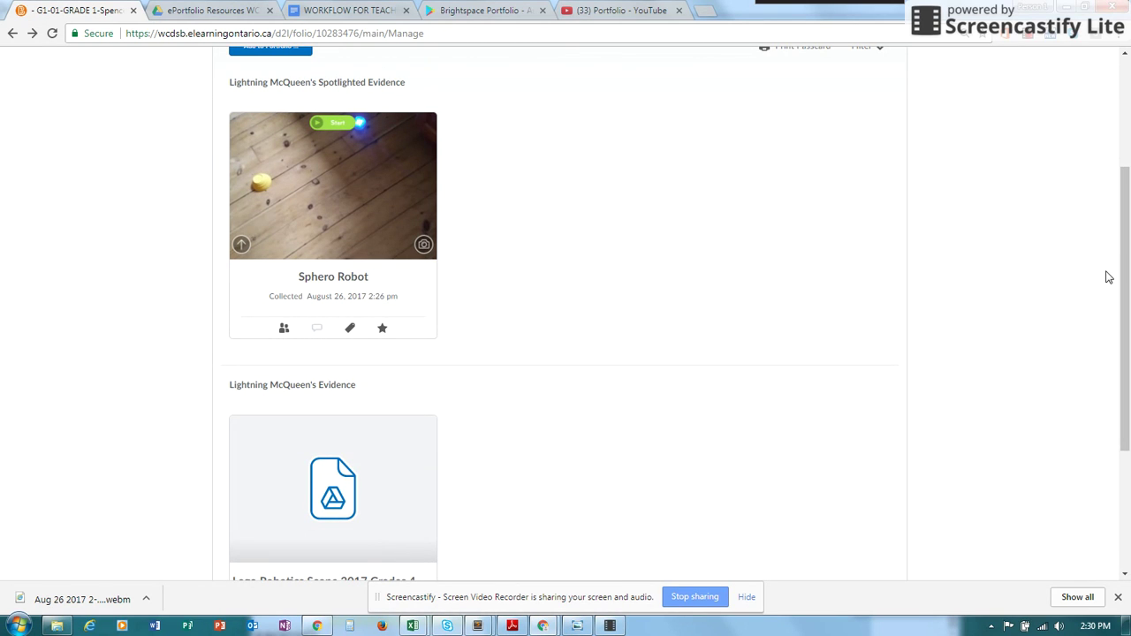